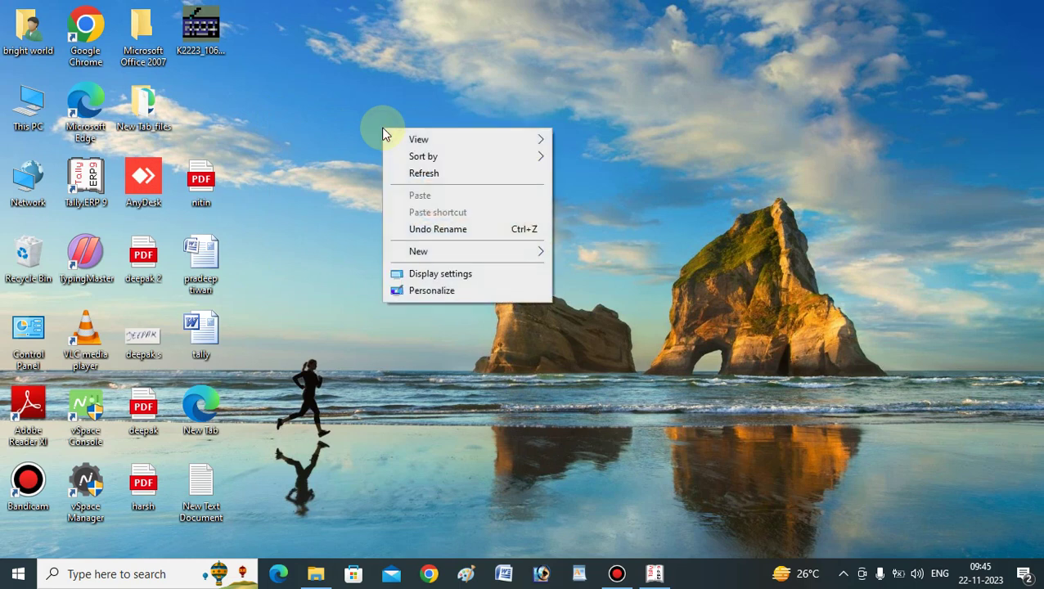
click(417, 174)
right_click(389, 148)
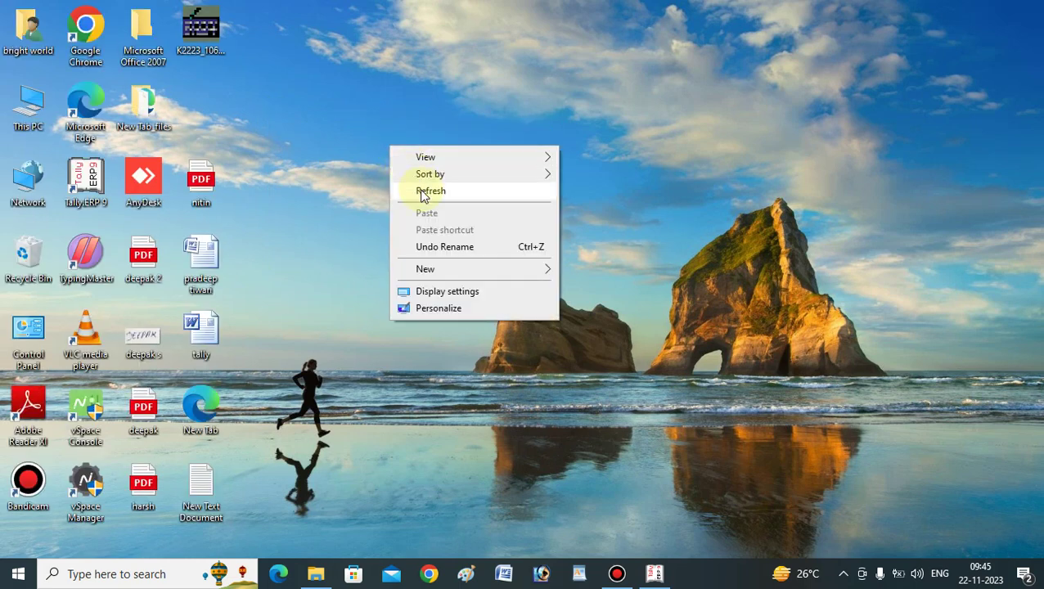
right_click(462, 63)
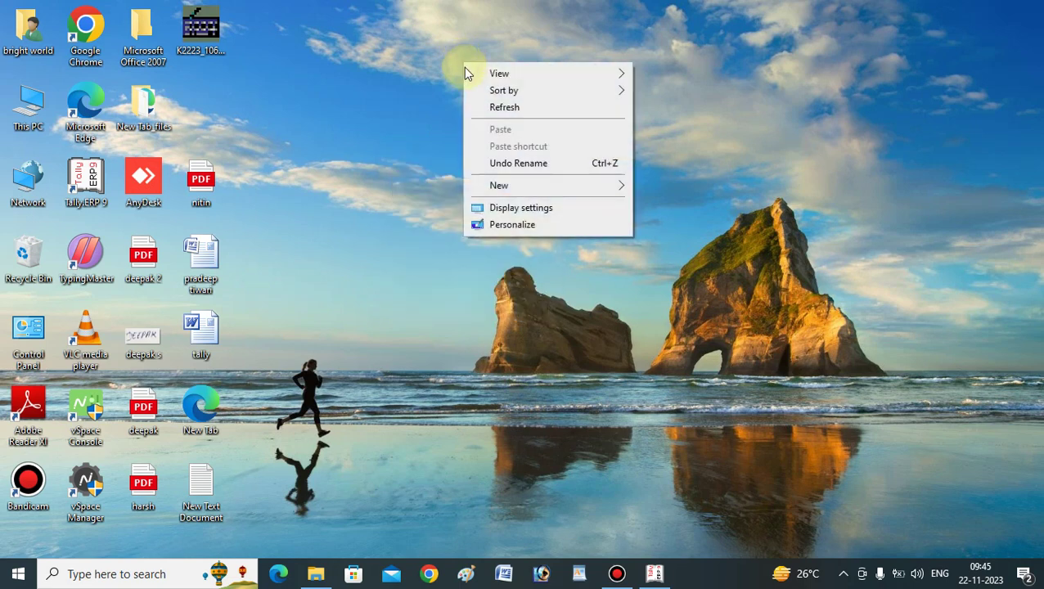
click(498, 113)
right_click(489, 105)
click(518, 151)
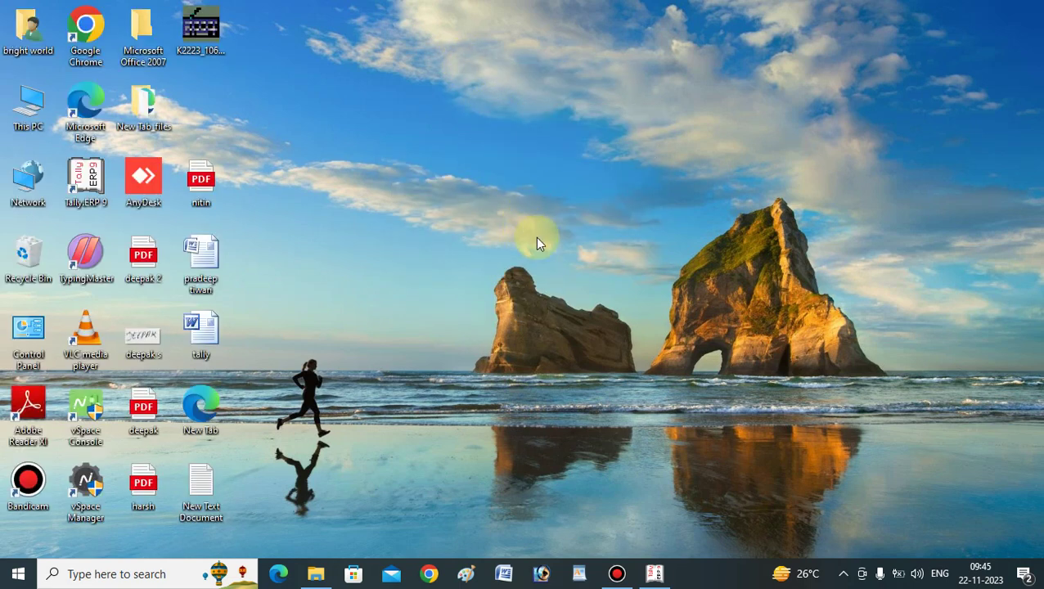
right_click(543, 428)
click(583, 301)
right_click(363, 199)
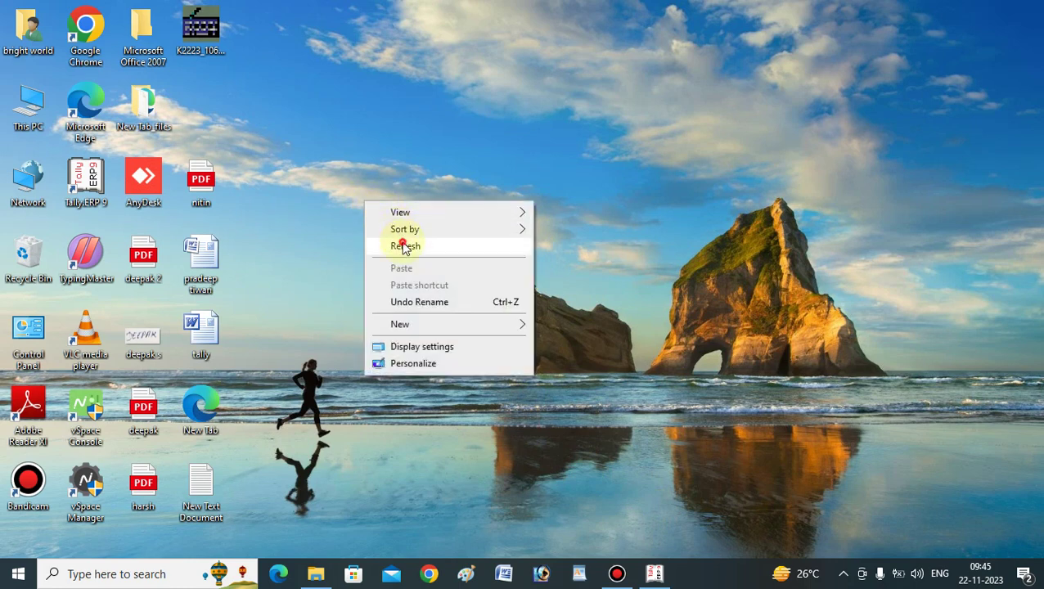
click(400, 242)
click(328, 291)
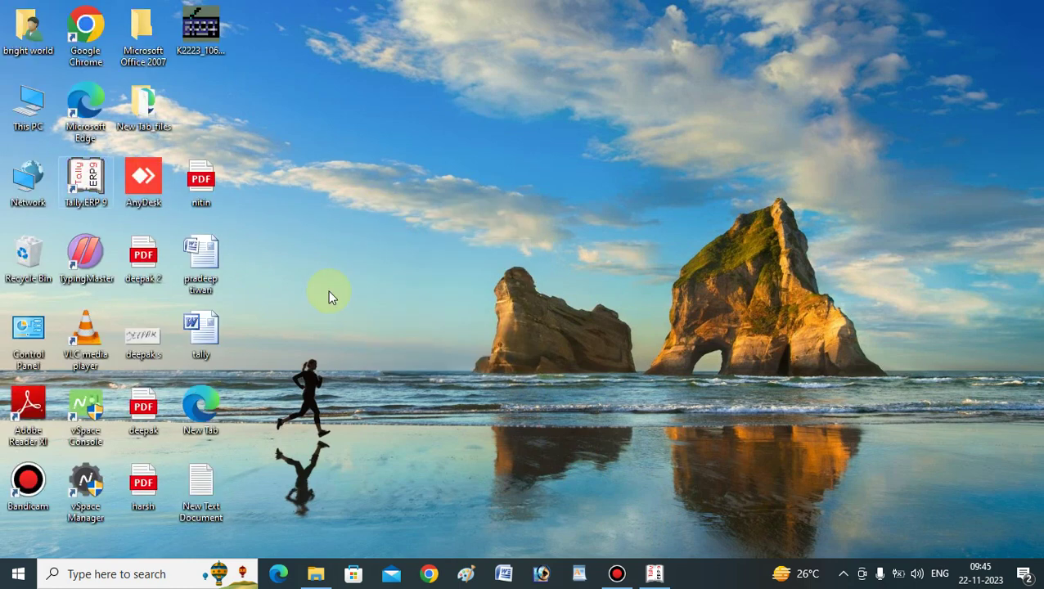
Step: Switch to Tally.ERP 9 and open sales voucher 7 for Mohan and Sons from the Day Book
click(654, 573)
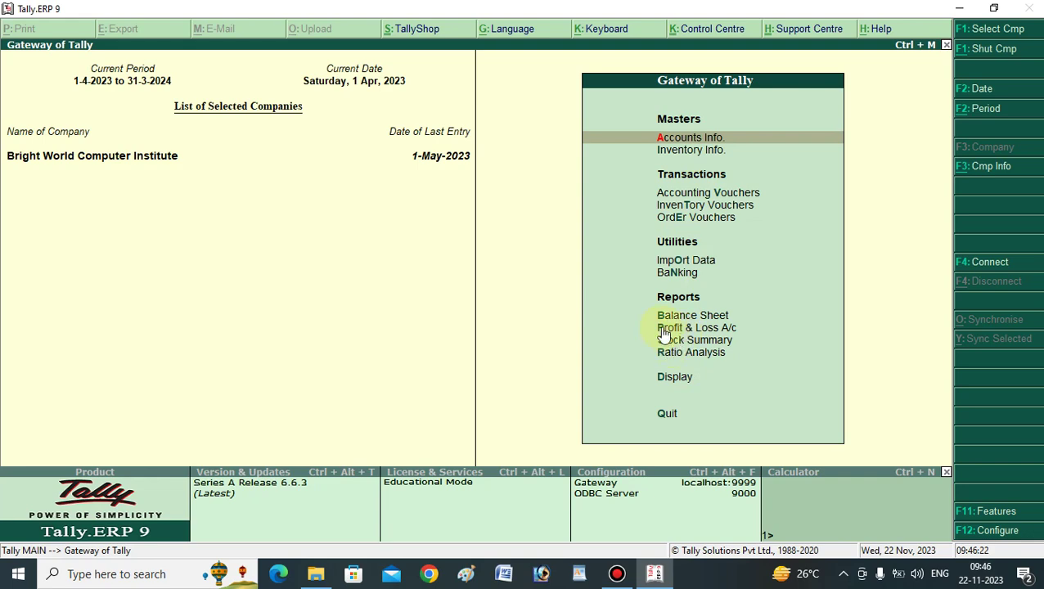
click(669, 379)
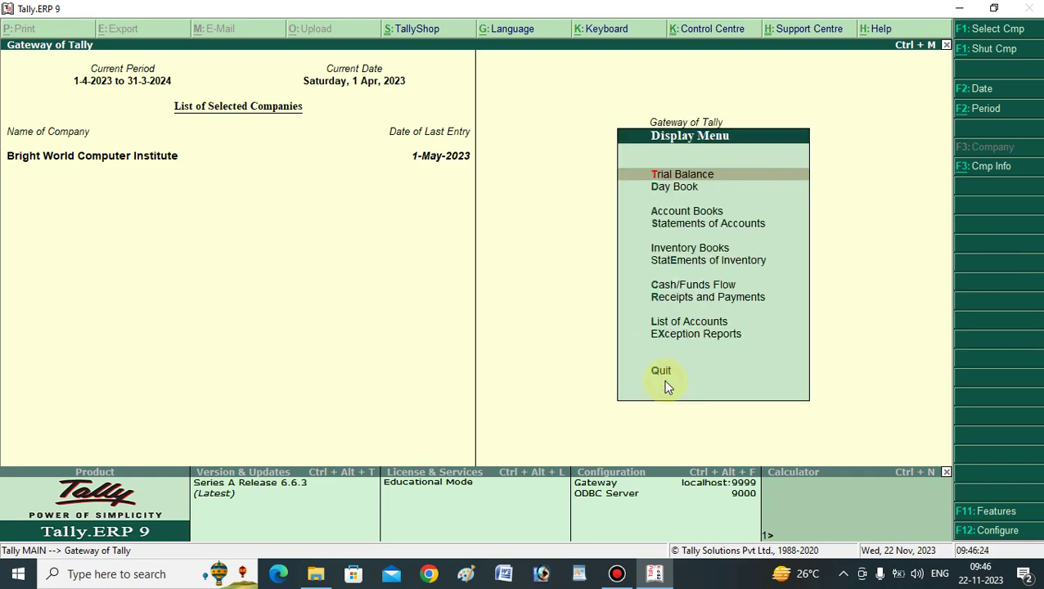
click(676, 187)
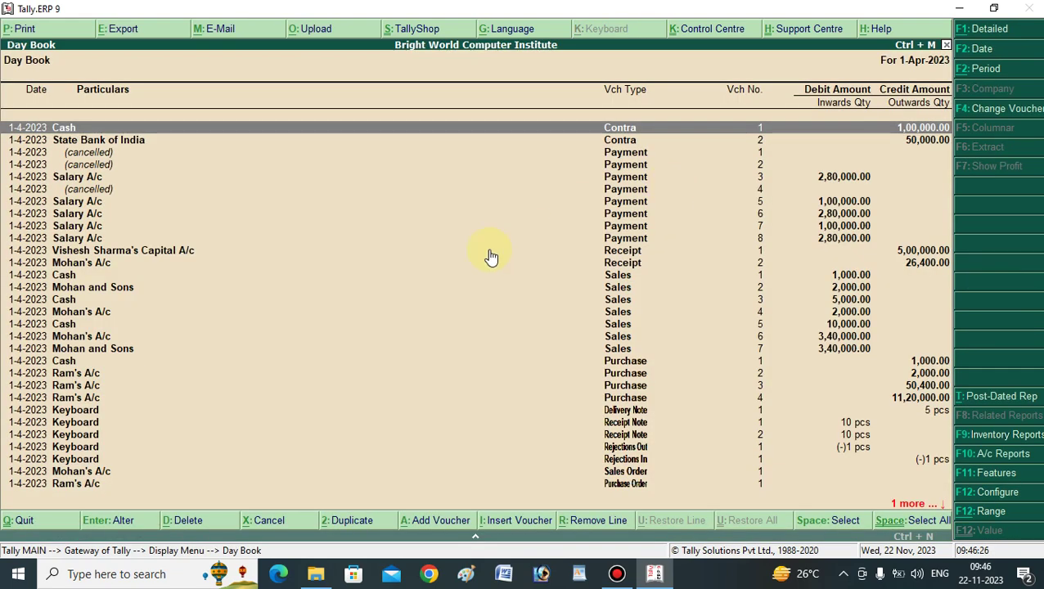
click(616, 351)
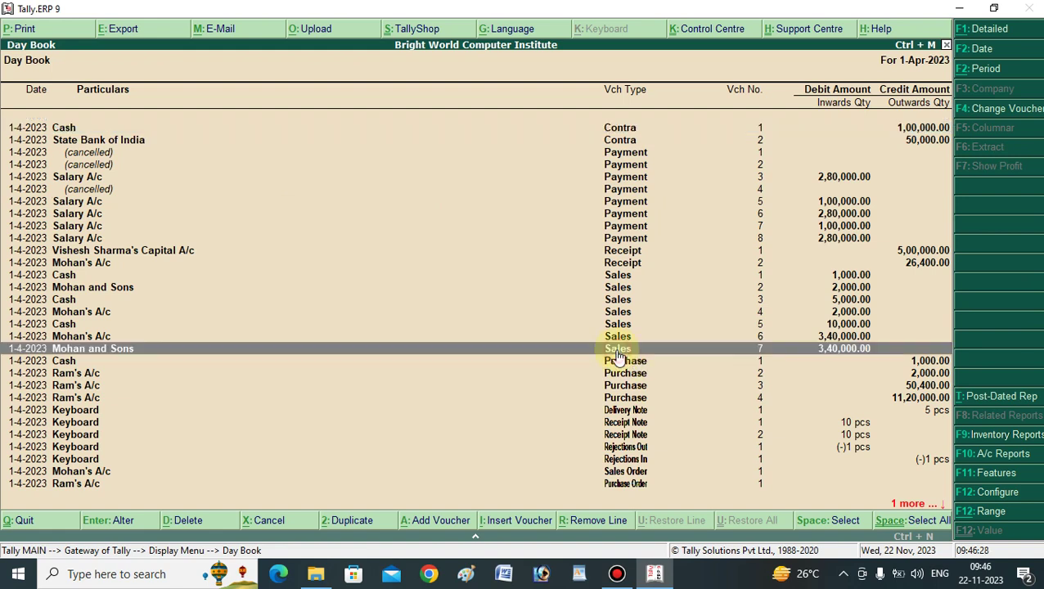
click(799, 348)
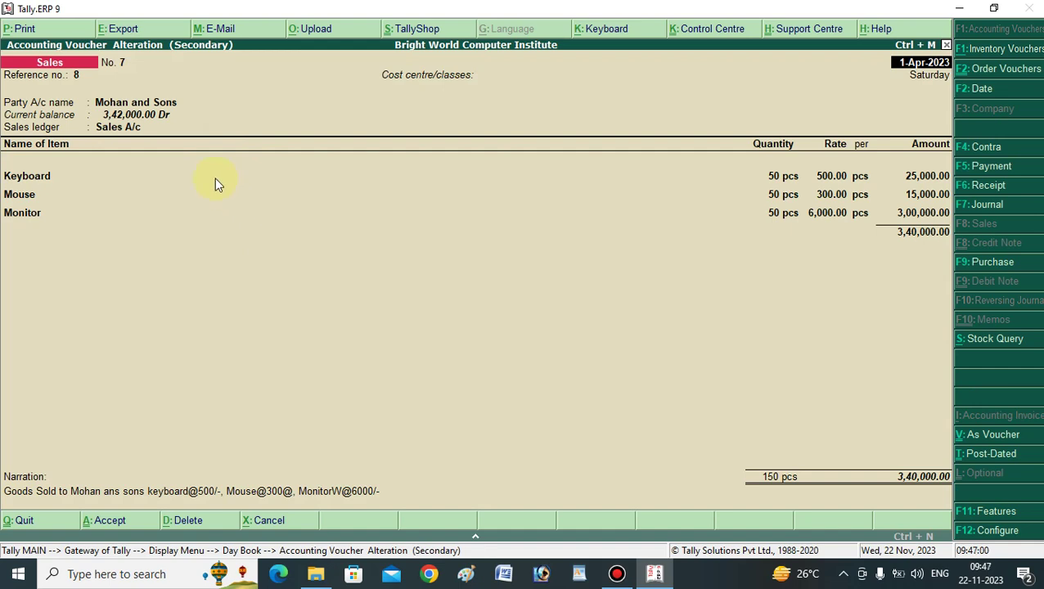
Step: Start exporting the sales voucher with the Default (All Languages) setting and PDF (Portable Document Format) as the format
click(112, 27)
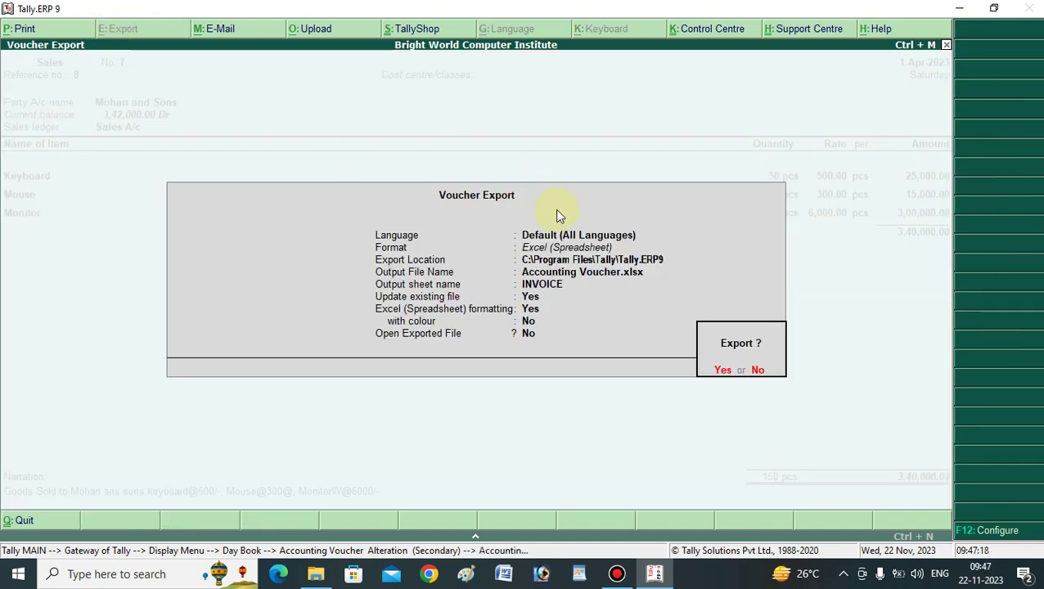
click(760, 373)
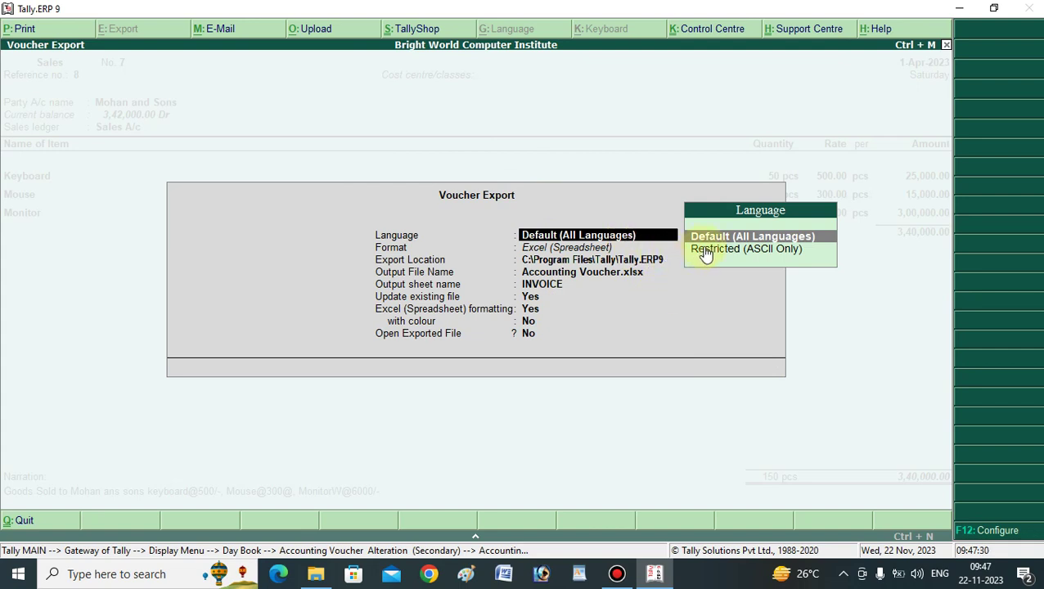
key(Return)
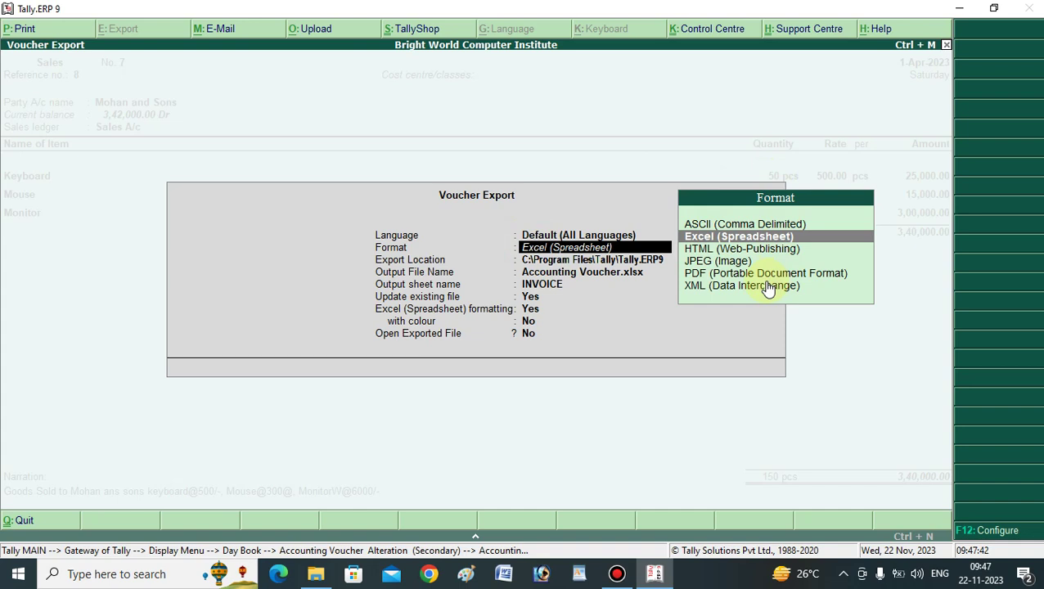
click(717, 251)
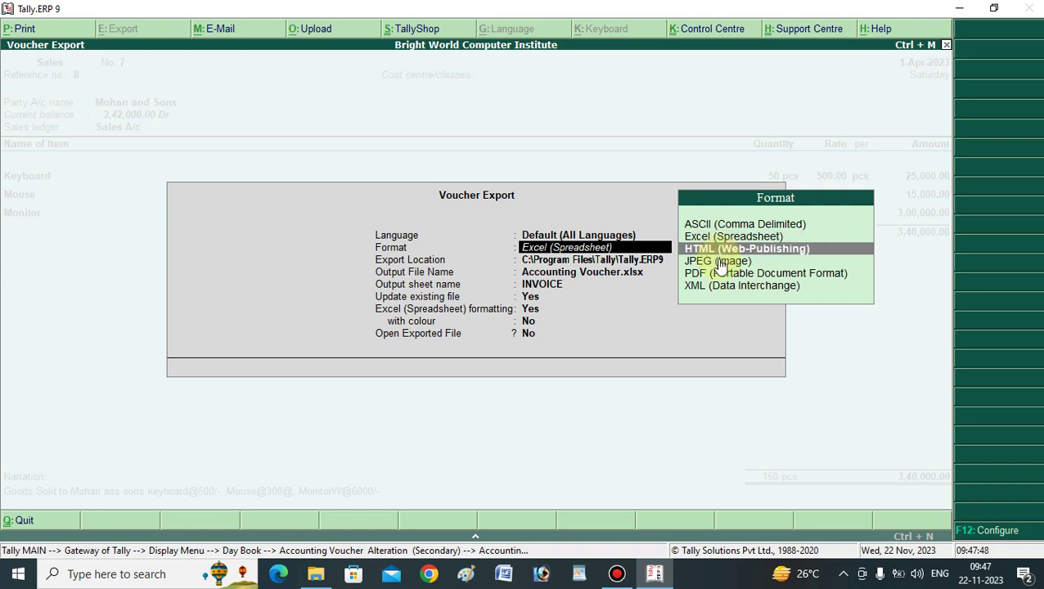
click(720, 261)
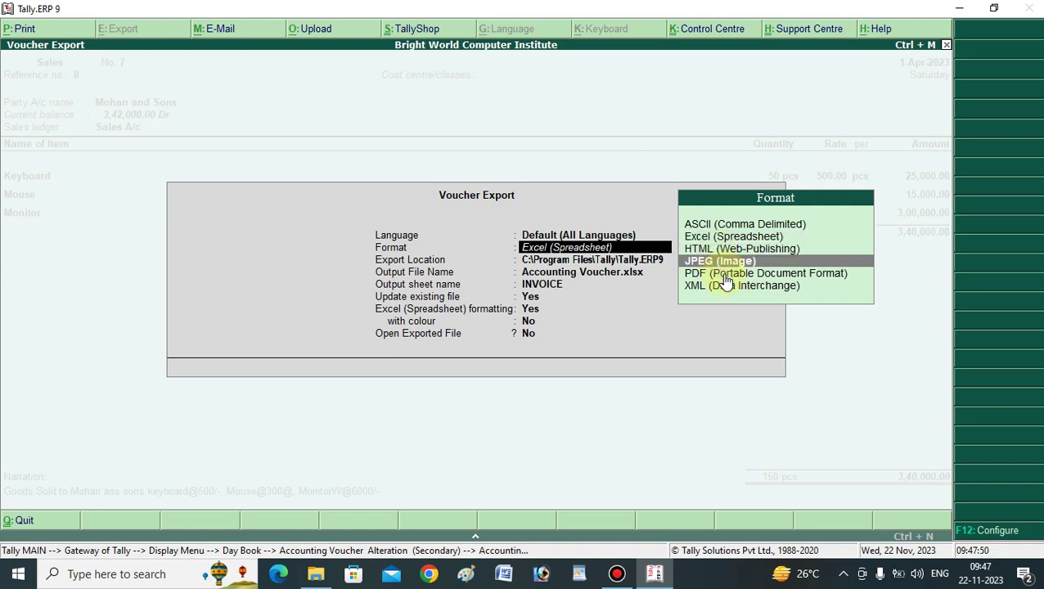
click(725, 276)
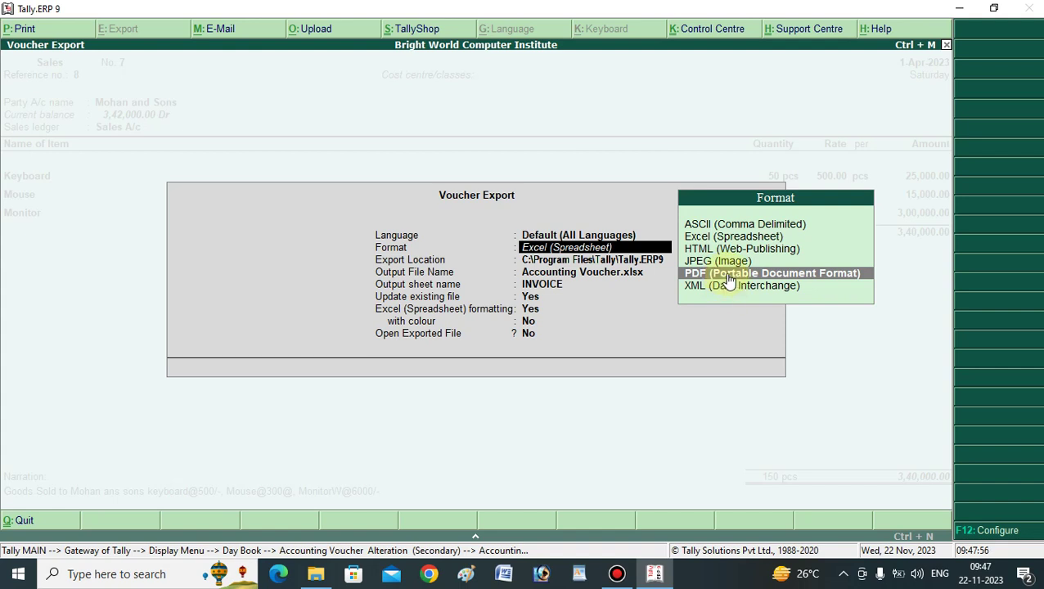
click(728, 275)
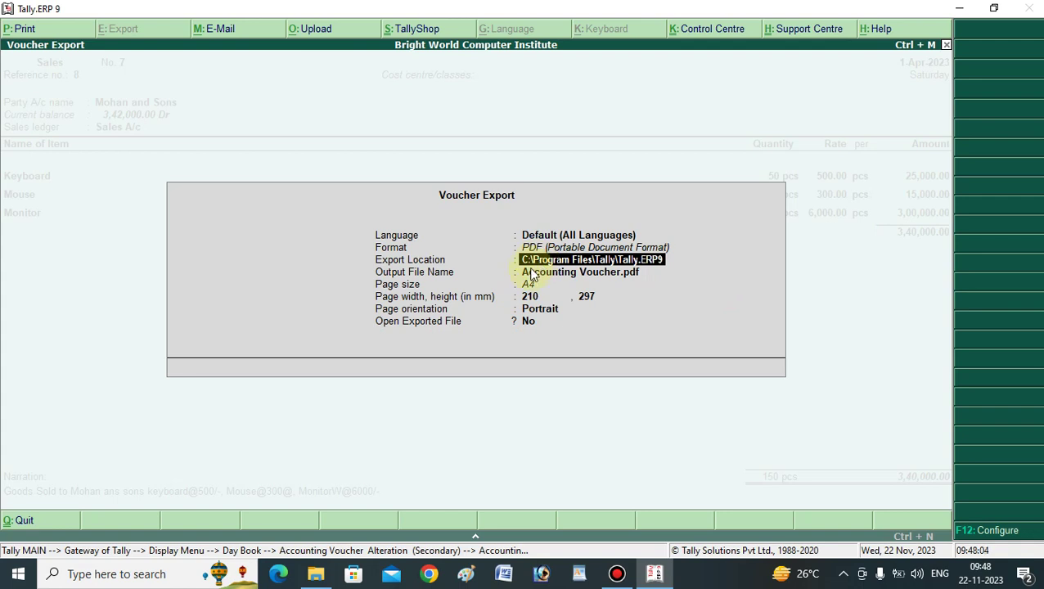
Step: Look through the computer's local drives in File Explorer and view the contents of Local Disk (F:)
click(959, 8)
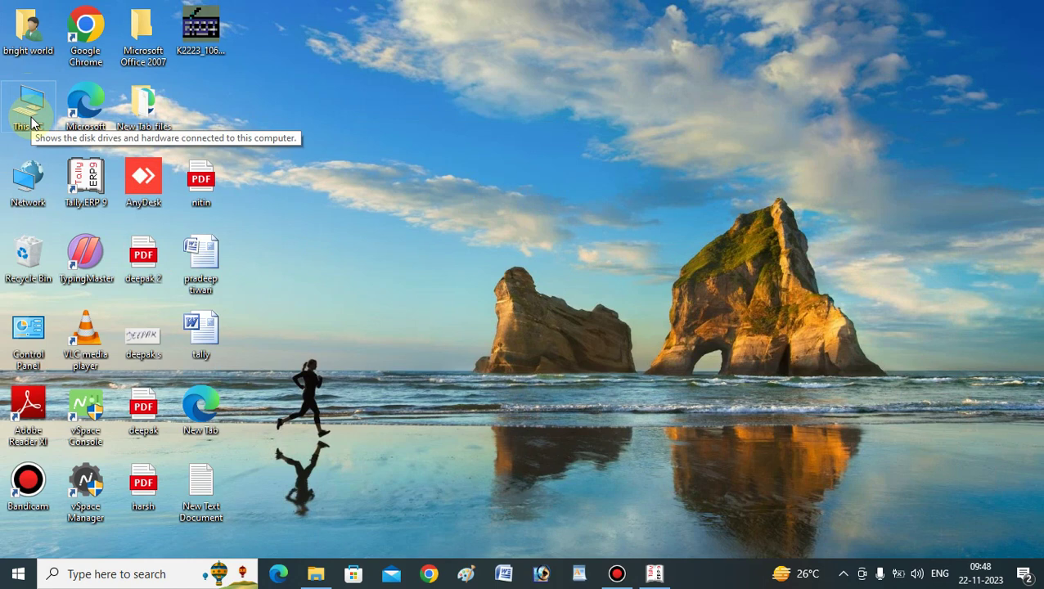
double_click(31, 120)
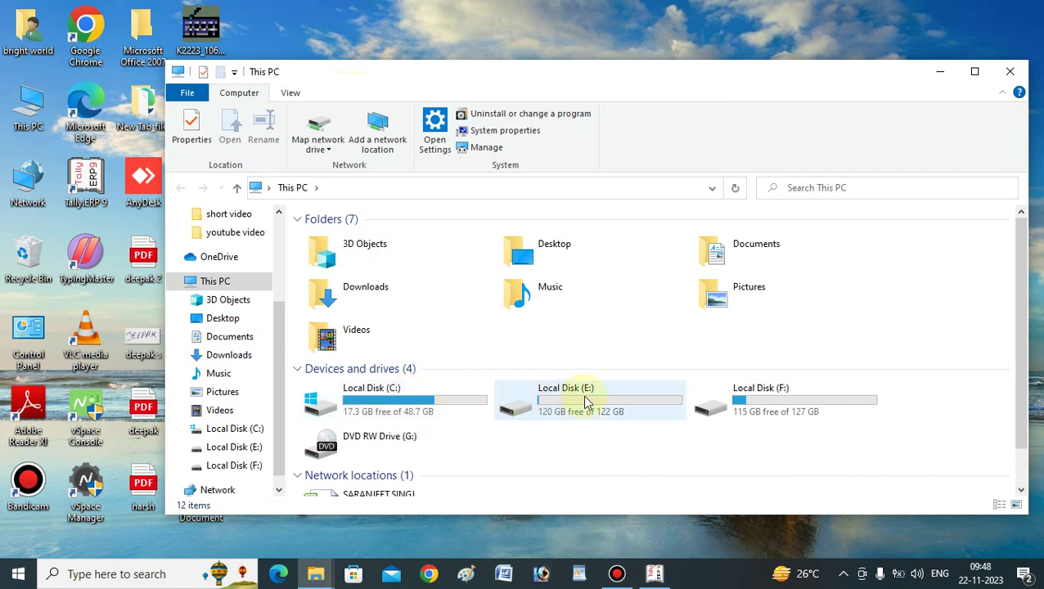
click(432, 415)
click(635, 402)
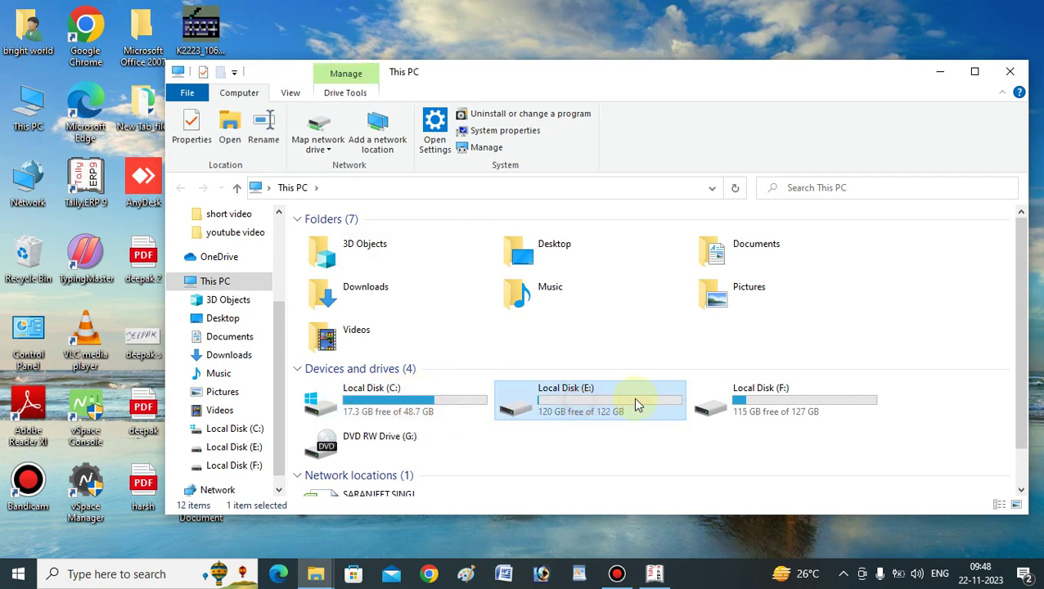
click(754, 401)
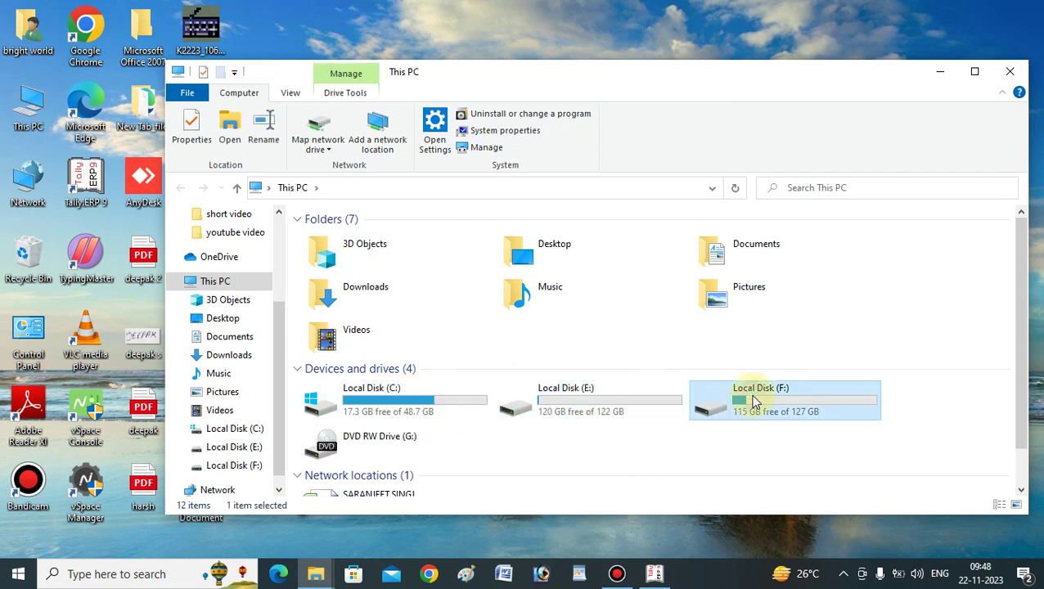
click(410, 409)
click(623, 409)
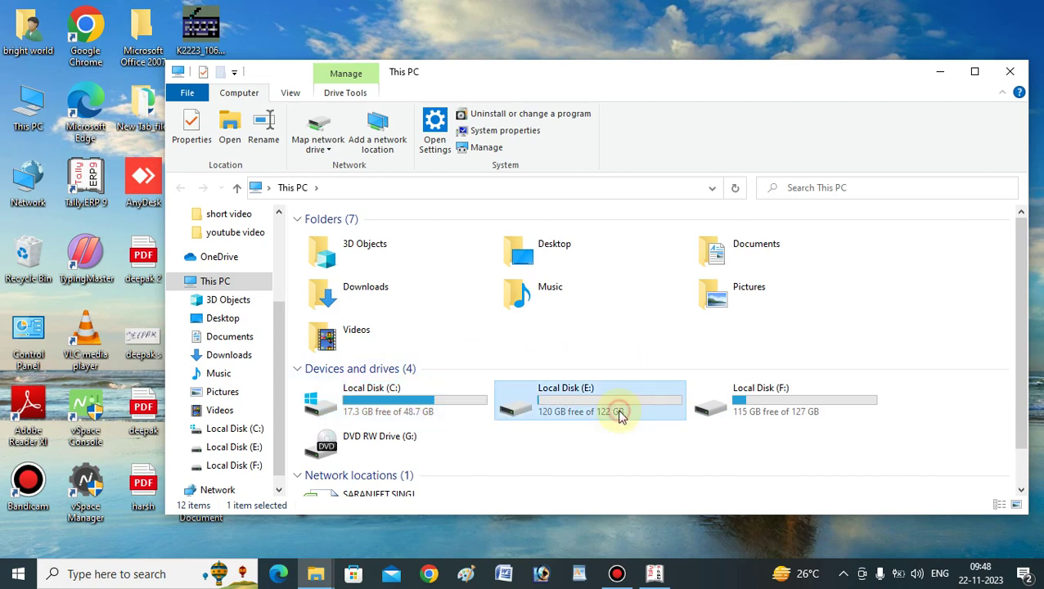
click(769, 405)
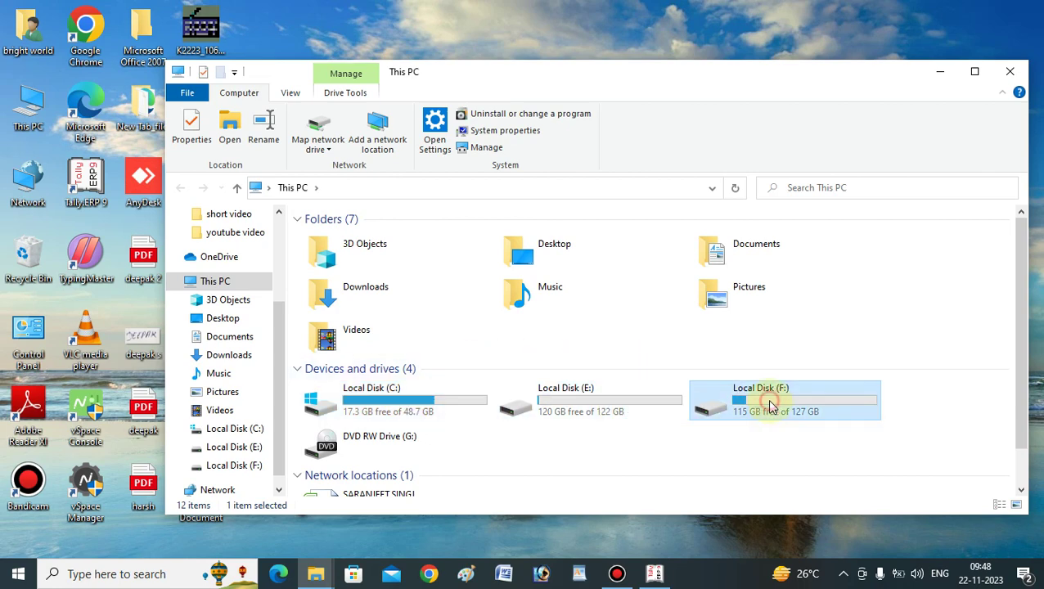
double_click(766, 399)
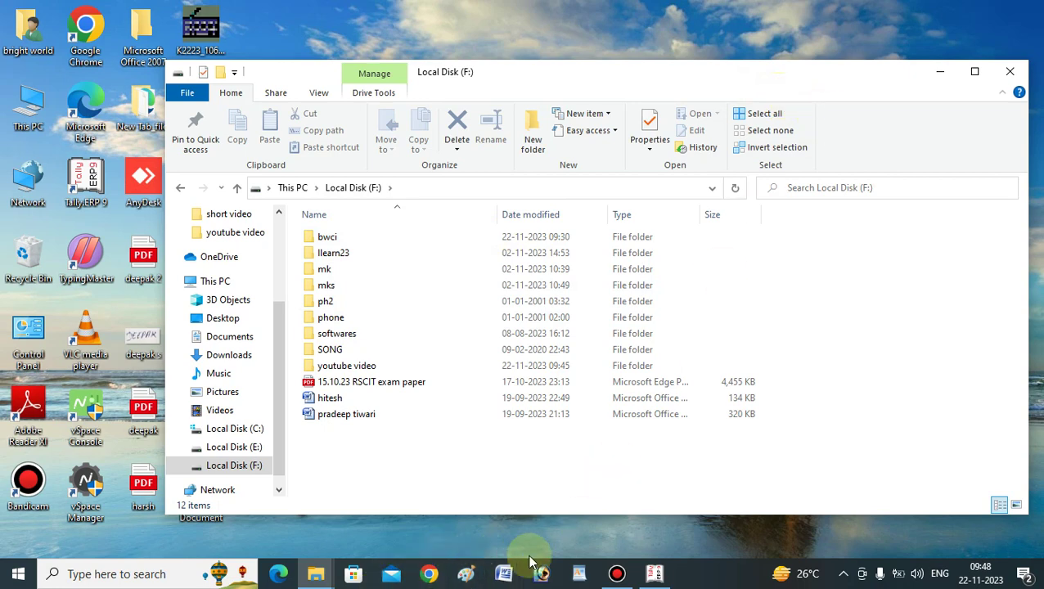
Step: Return to Tally.ERP 9 and set the voucher's export location to f:\bright
click(652, 575)
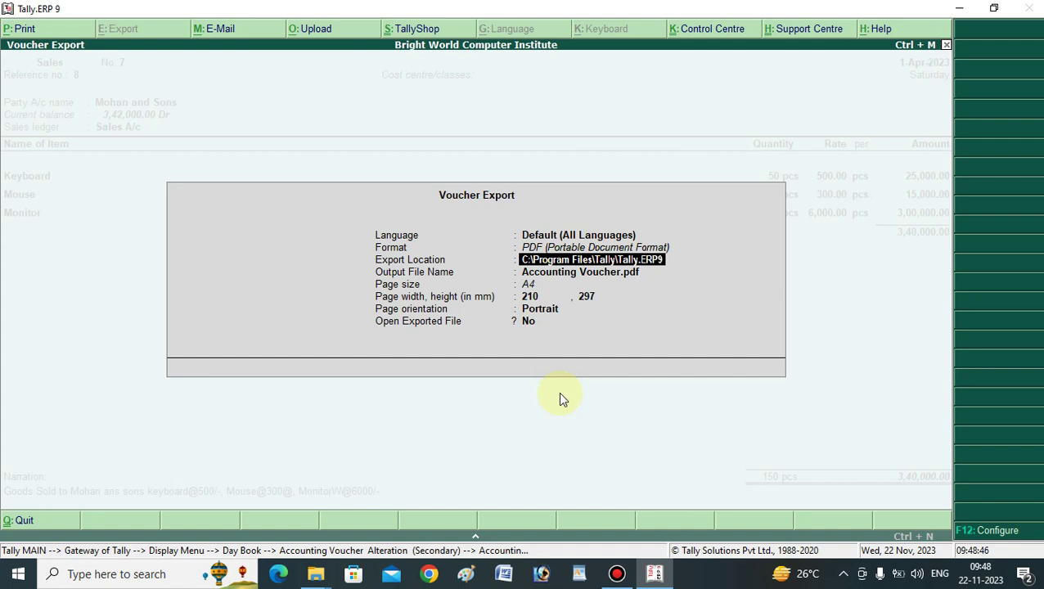
text(f:\)
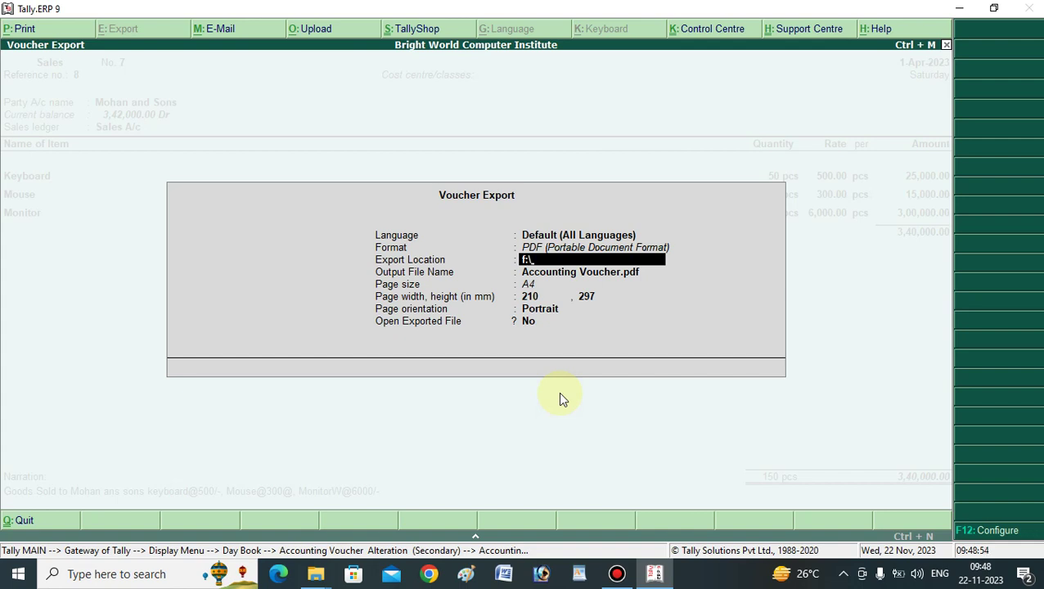
text(bright)
key(Return)
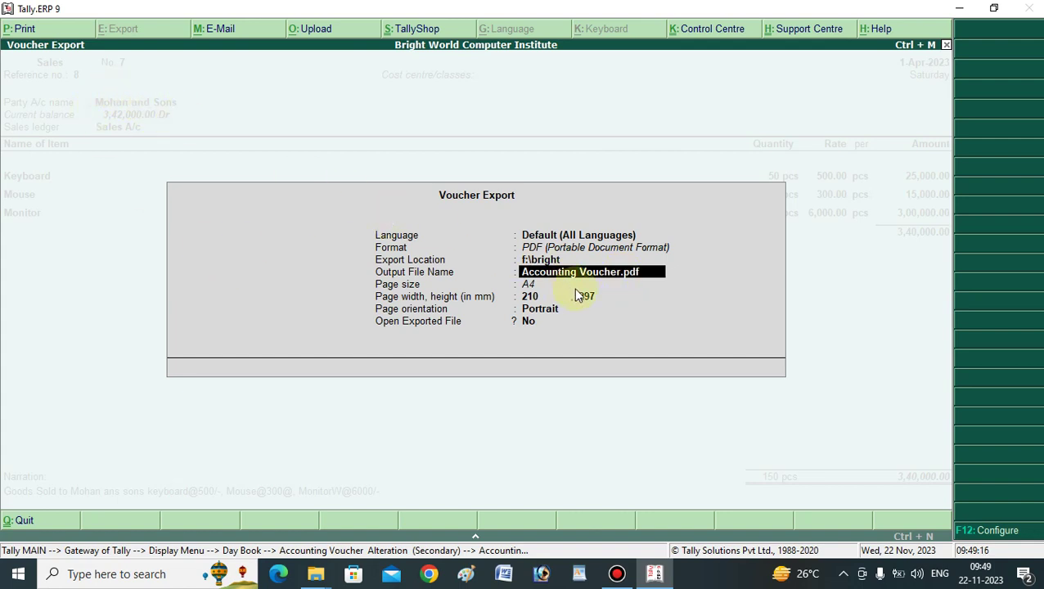
Step: Name the output file mohan and sons.pdf, keep the default page settings and export the voucher without opening the exported file
text(mohan)
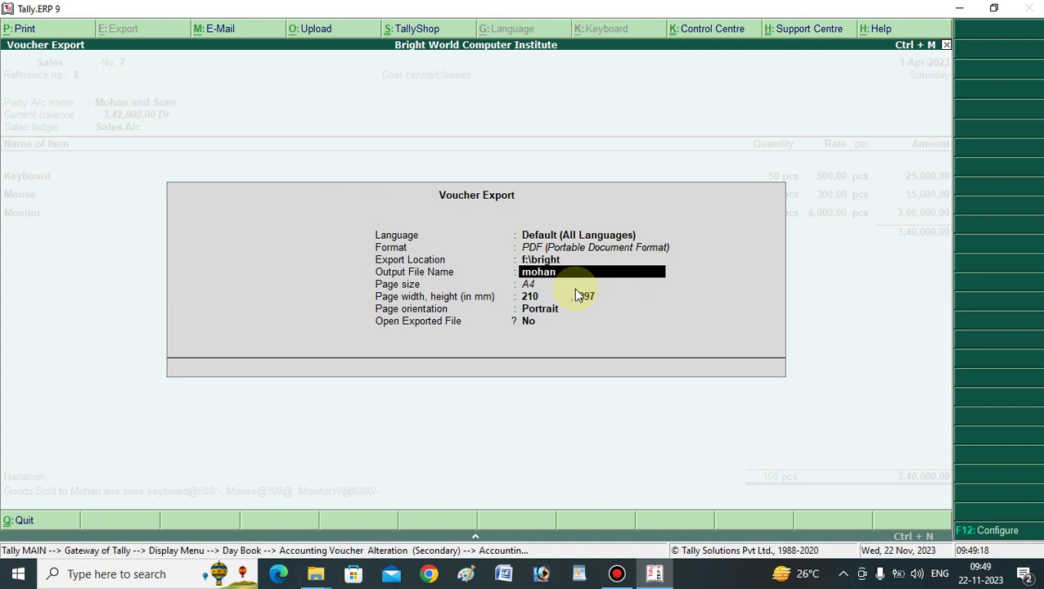
text( and sons.pdf)
key(Return)
key(Return)
key(Return)
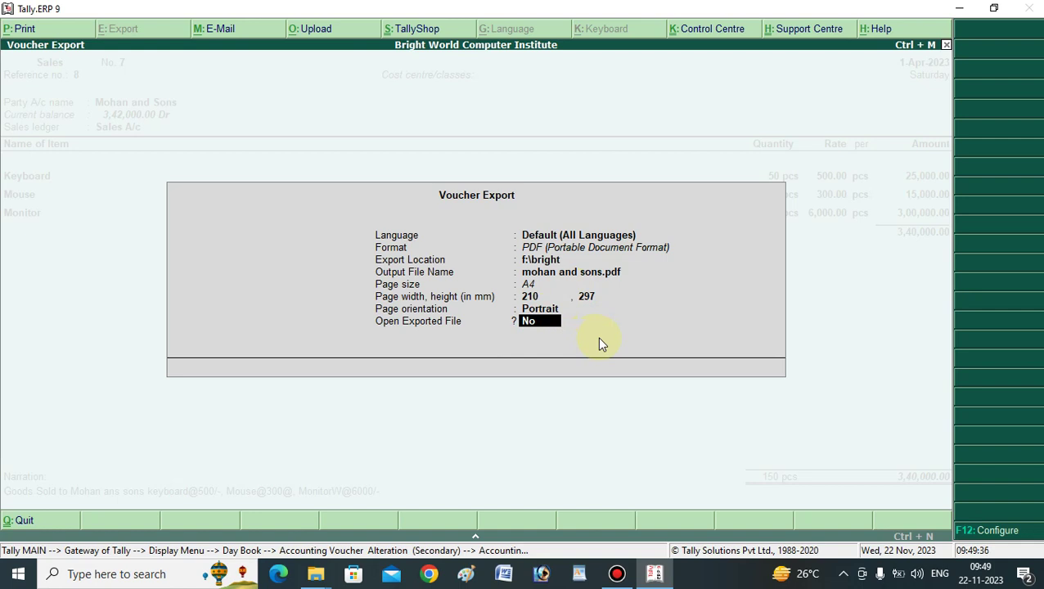
key(Return)
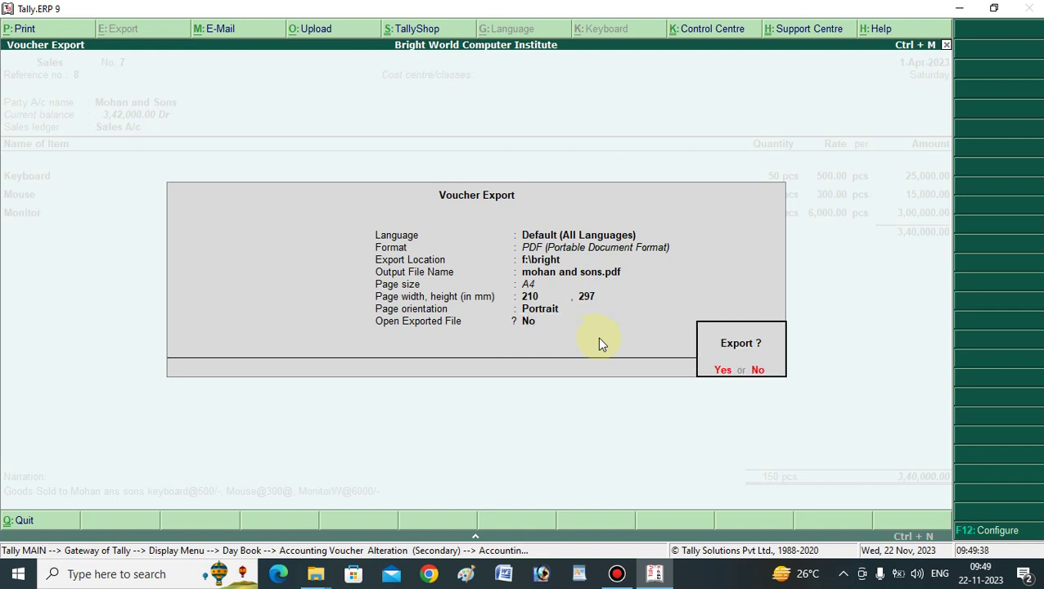
click(723, 372)
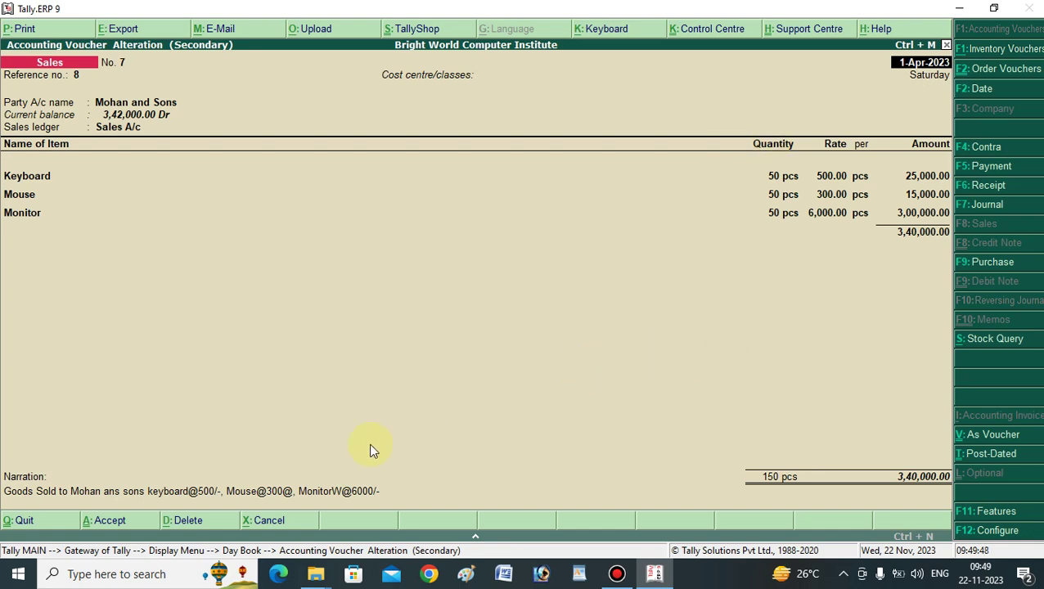
Step: Switch to File Explorer and open the bright folder on Local Disk (F:) to check the exported file
mouse_move(317, 576)
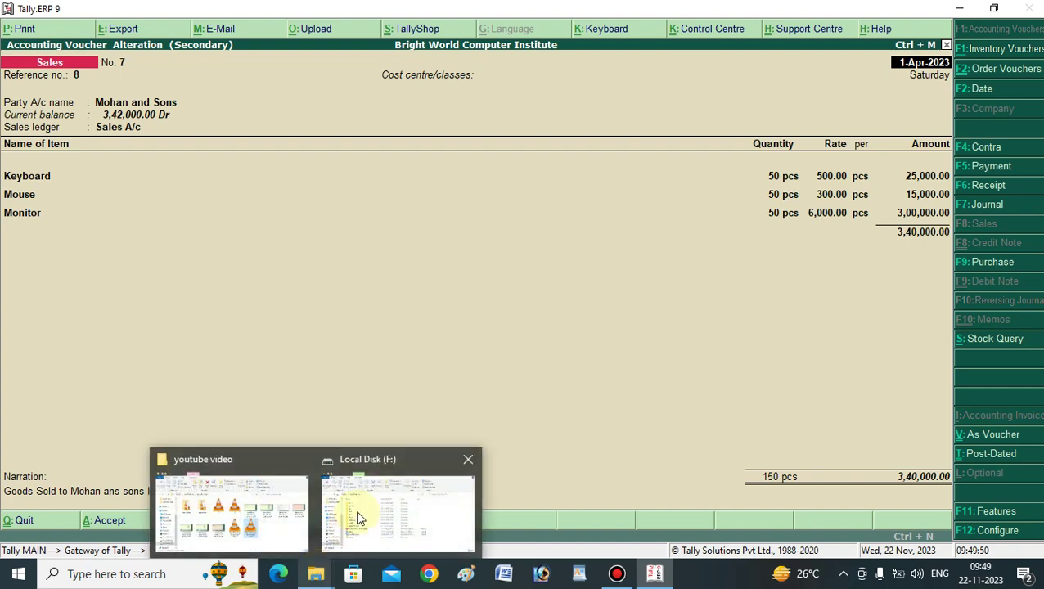
click(401, 488)
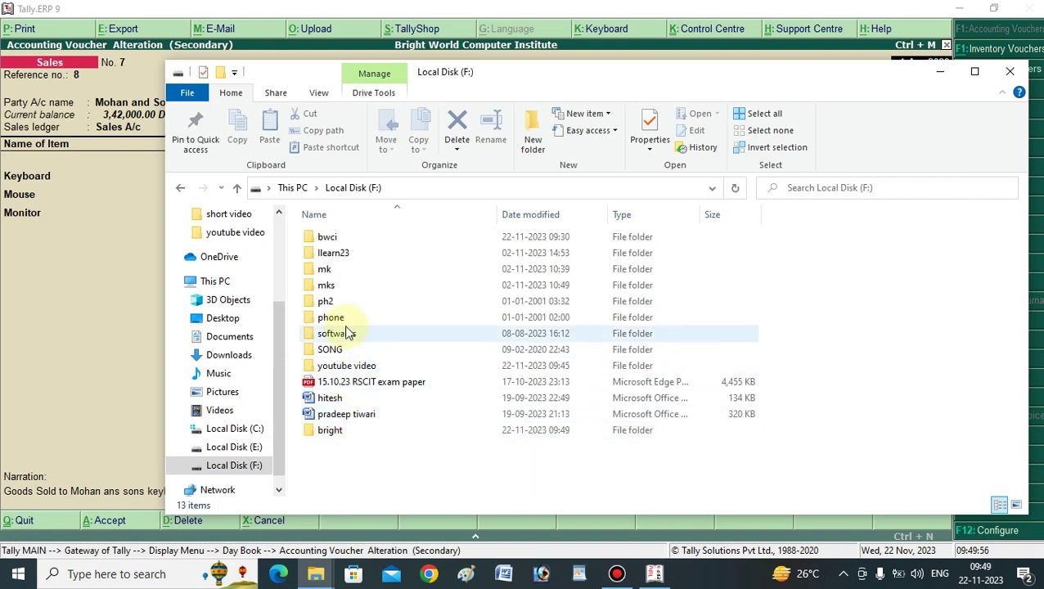
click(339, 435)
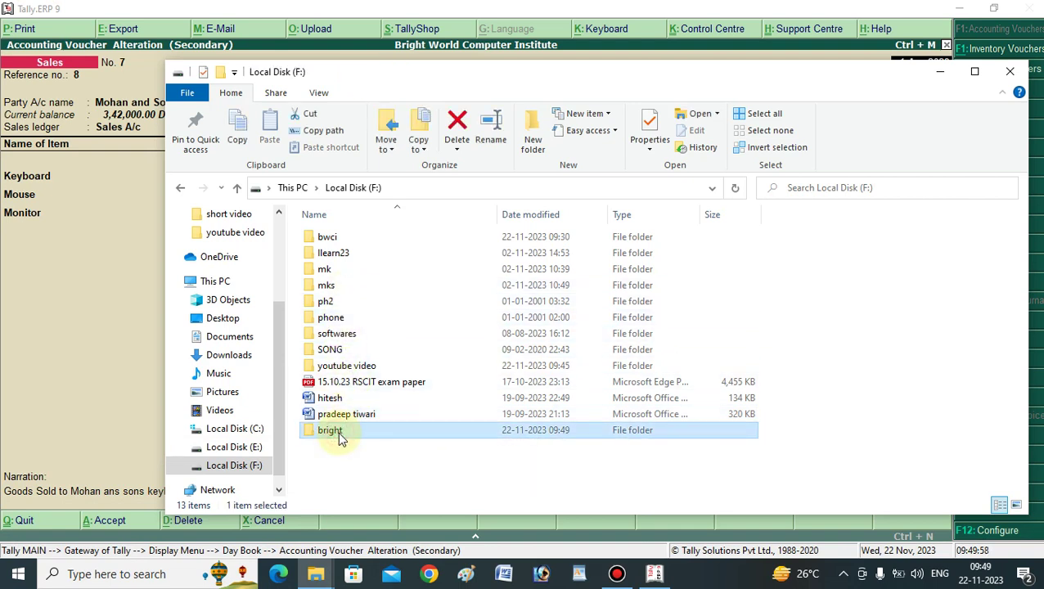
double_click(497, 431)
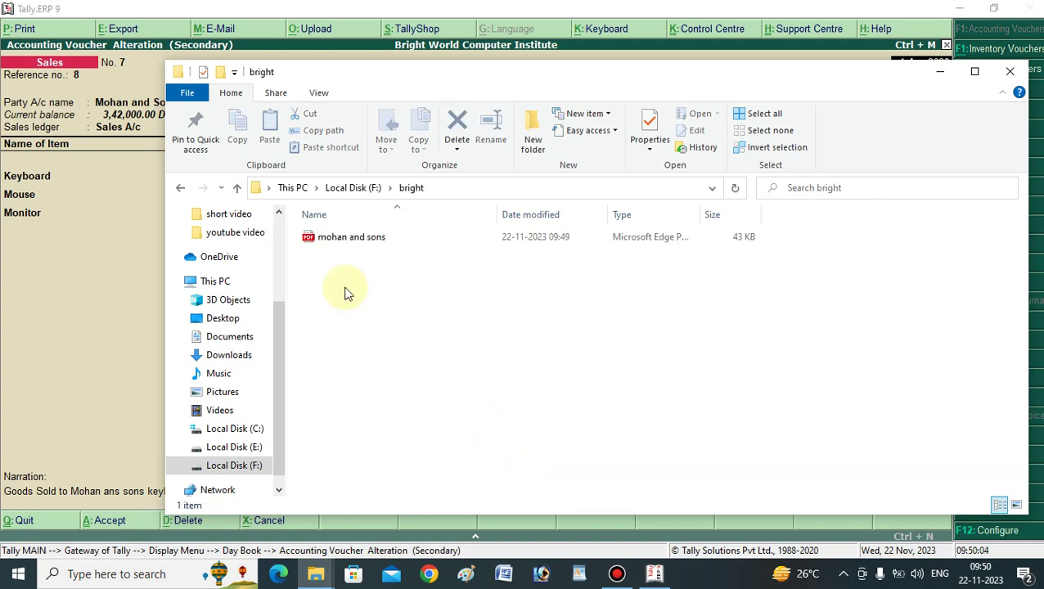
Step: Open the exported mohan and sons PDF from the bright folder in Microsoft Edge and dismiss the AI-powered Bing promotion
click(344, 241)
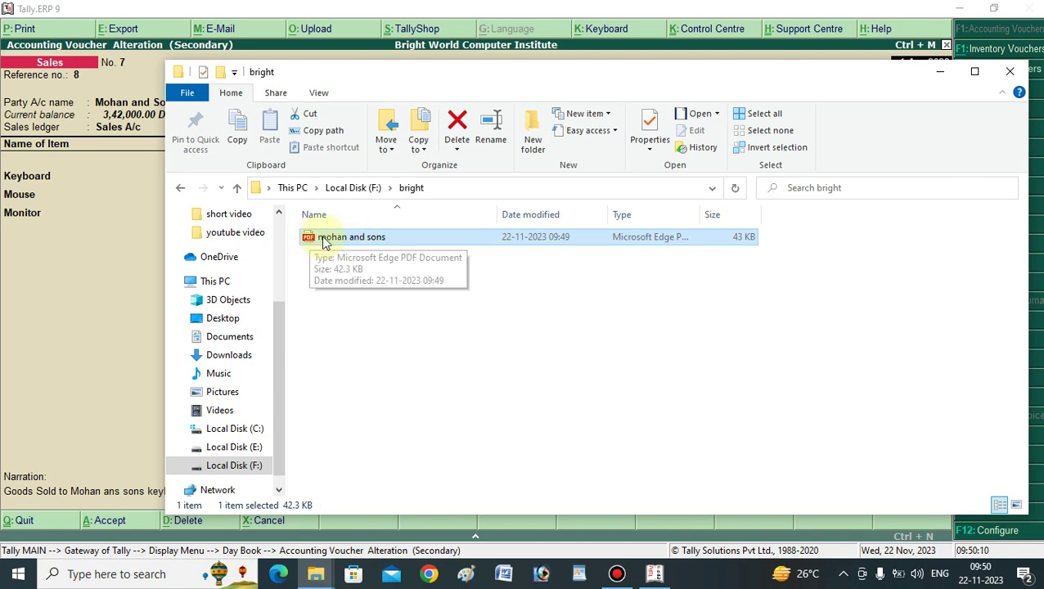
click(370, 245)
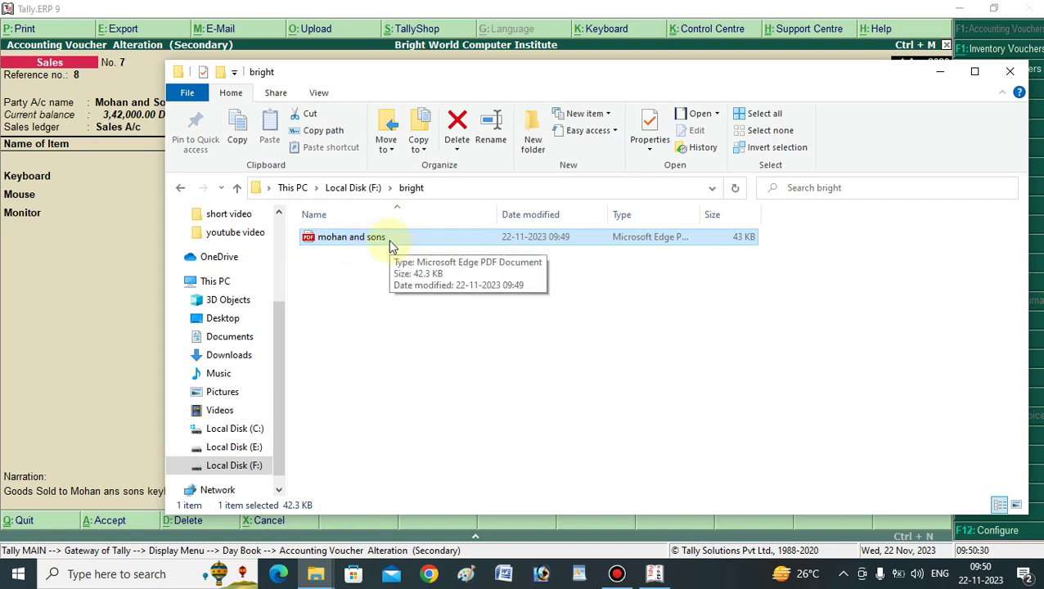
double_click(391, 243)
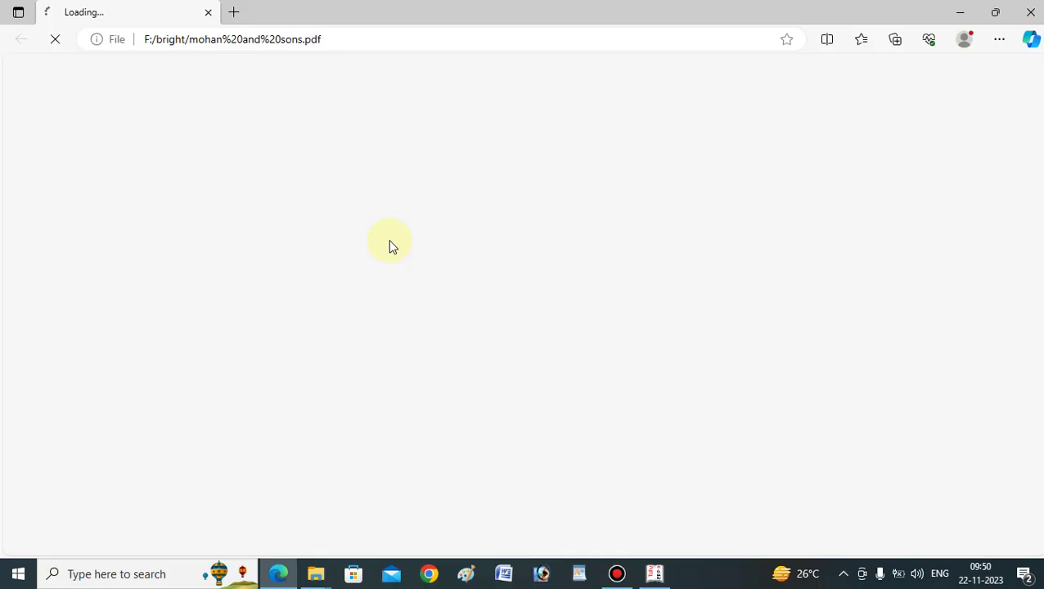
key(alt+f)
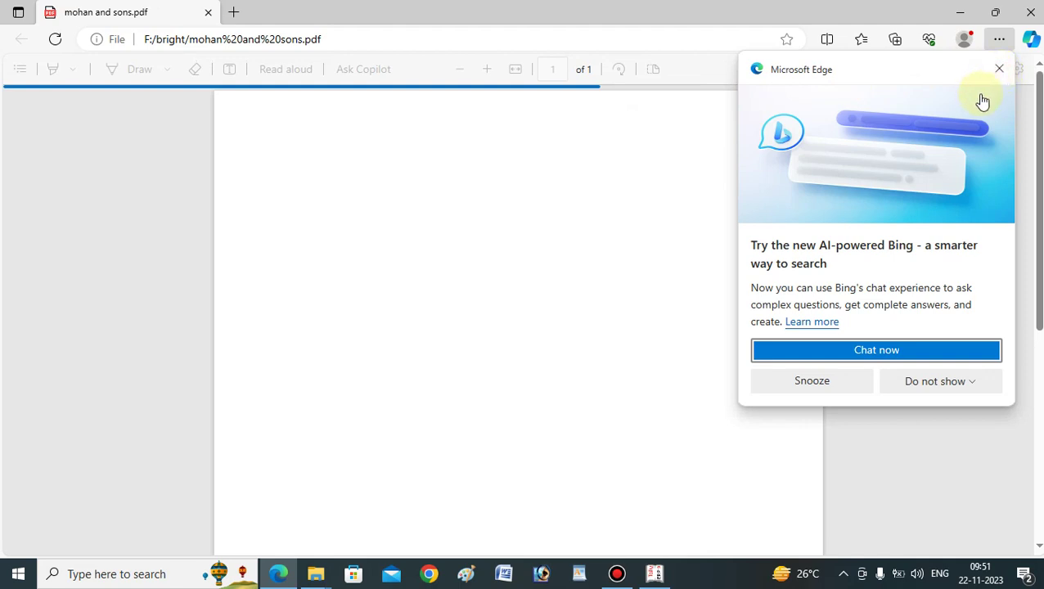
click(1032, 127)
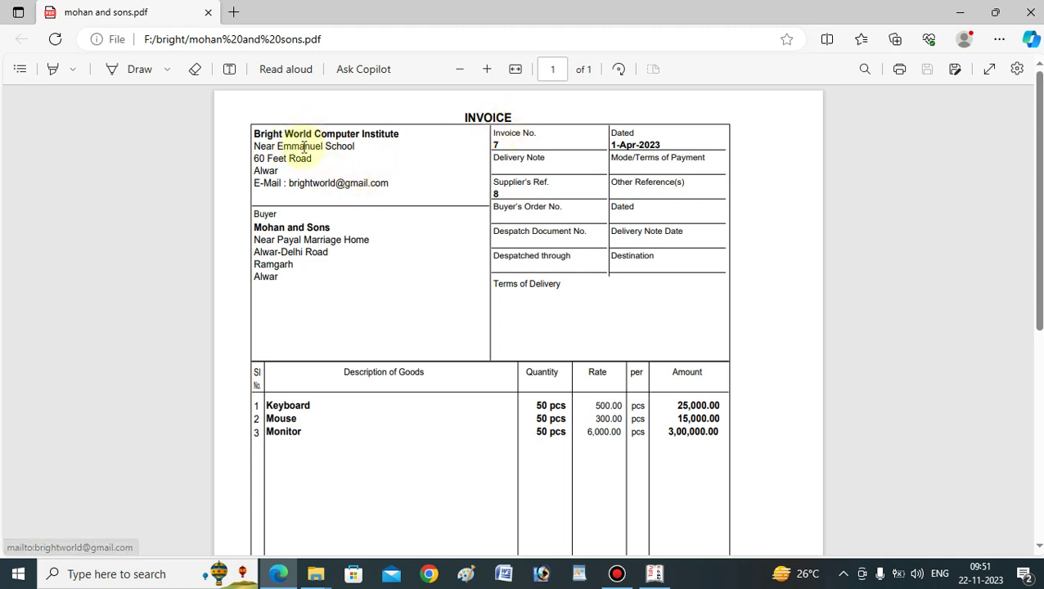
Step: Review the exported invoice from the buyer's details through the item table and total to the declaration at its end
drag(293, 270, 259, 227)
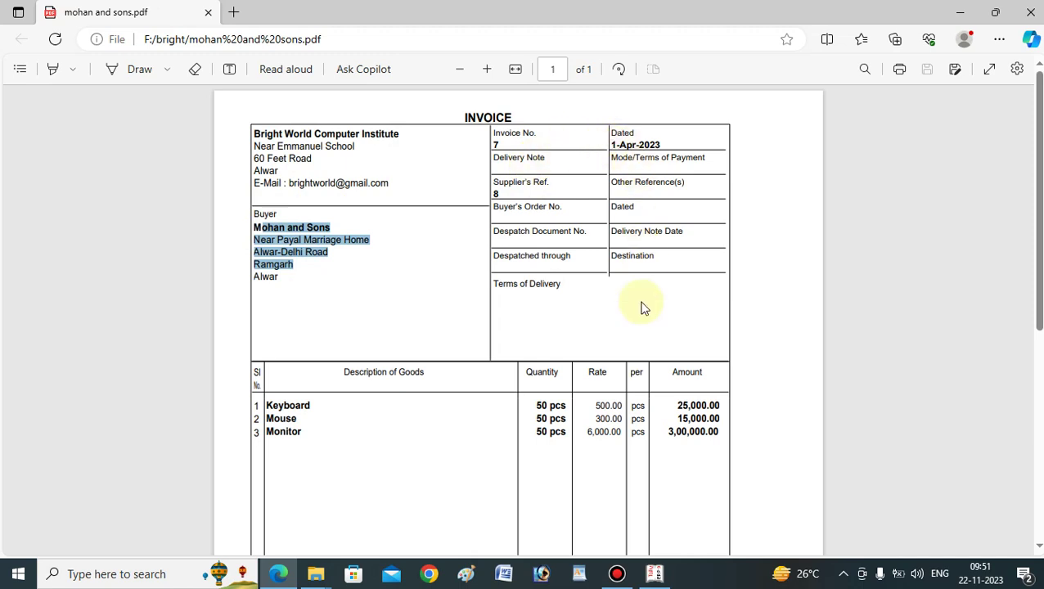
drag(1035, 195, 1038, 300)
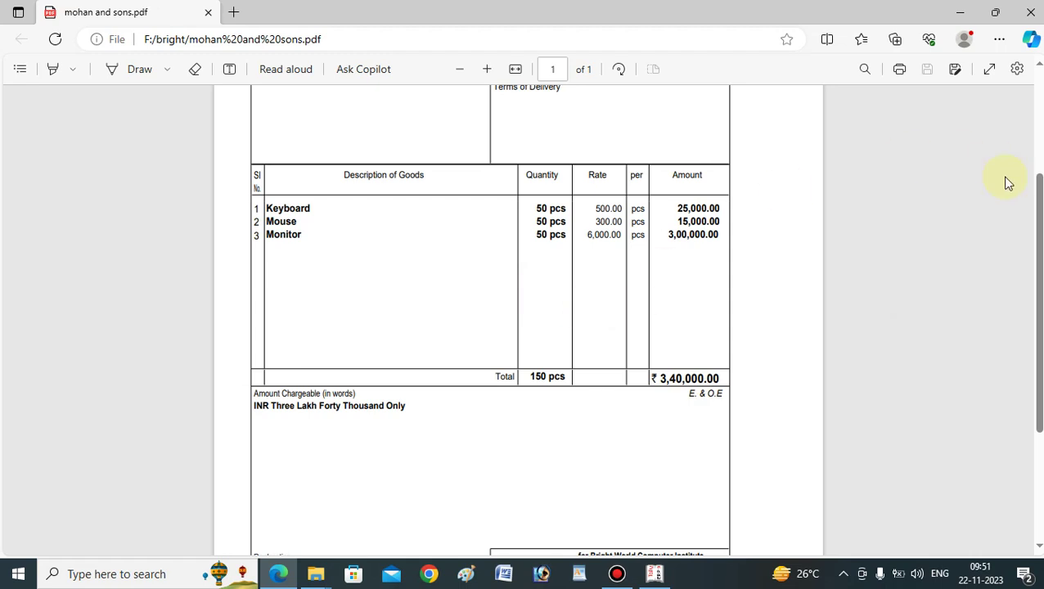
drag(1038, 225, 1035, 296)
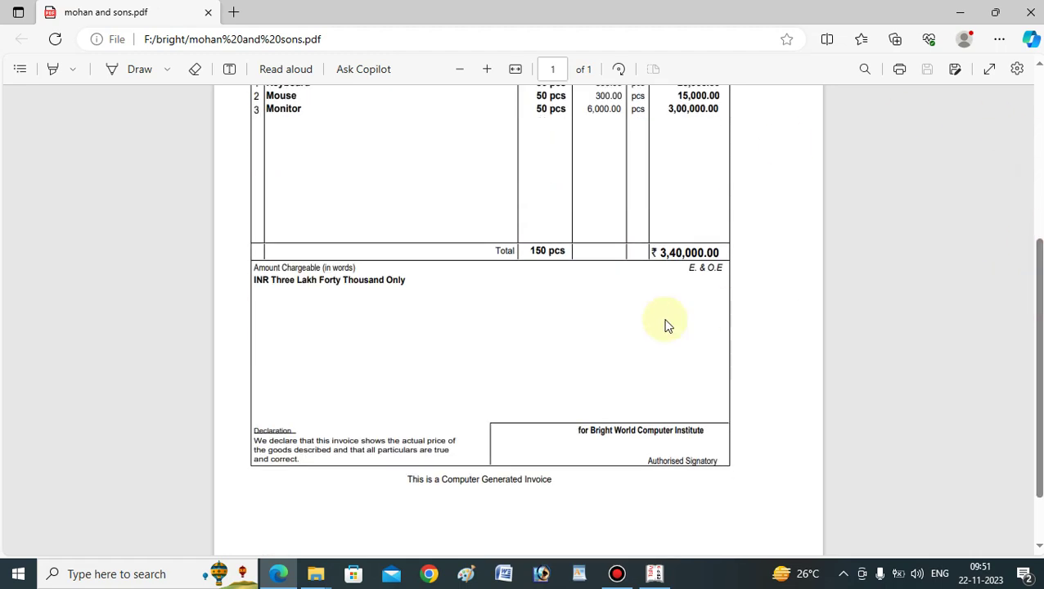